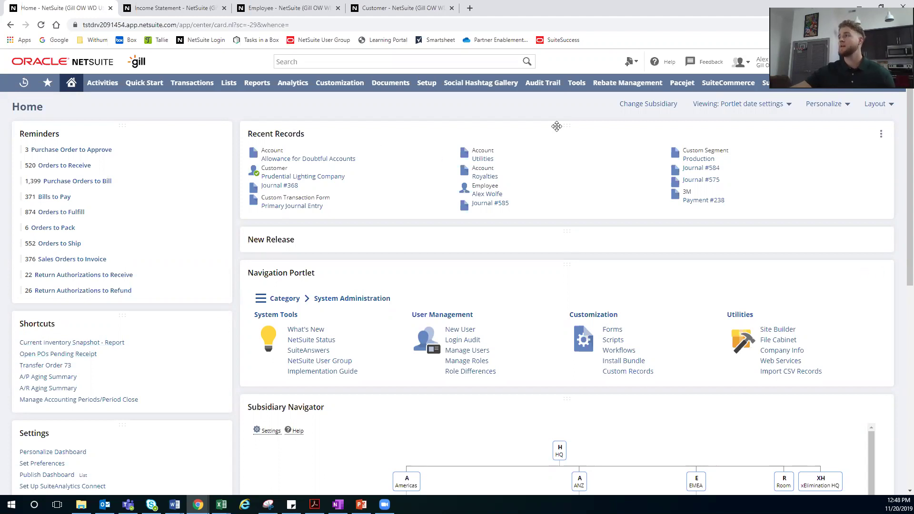
Step: View the standard content available for personalizing the home dashboard and close the personalization area
{"action": "mouse_move", "coordinate": [634, 59]}
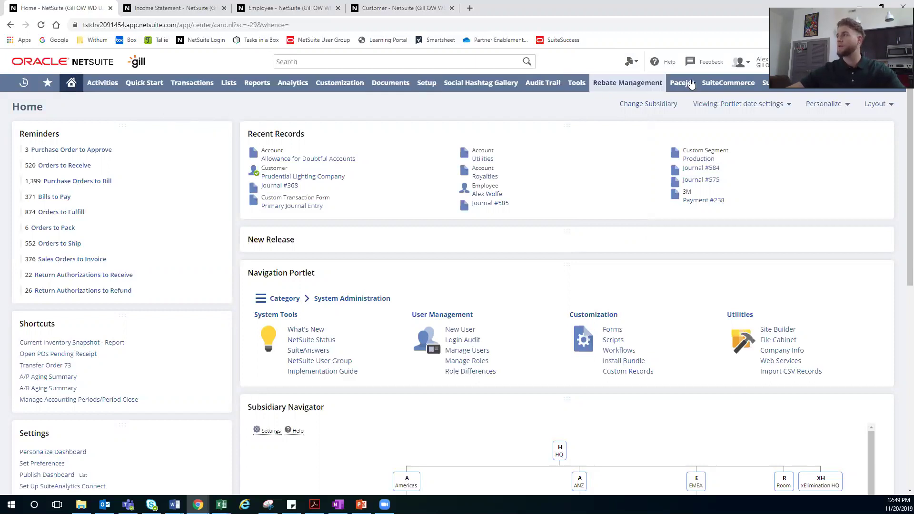
{"action": "left_click", "coordinate": [830, 106]}
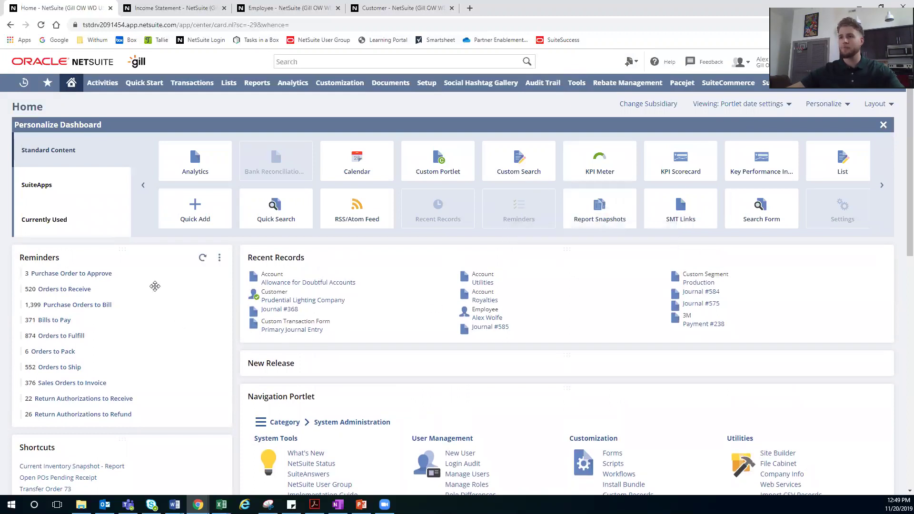
{"action": "left_click", "coordinate": [883, 125]}
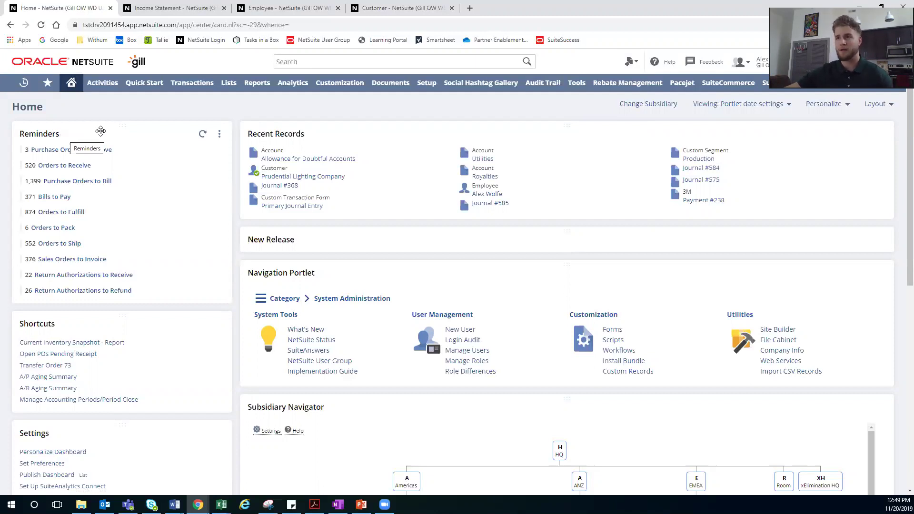
Step: Add the Items to Order reminder to the Reminders portlet, place it under Headline, and save the selection
{"action": "left_click", "coordinate": [220, 135]}
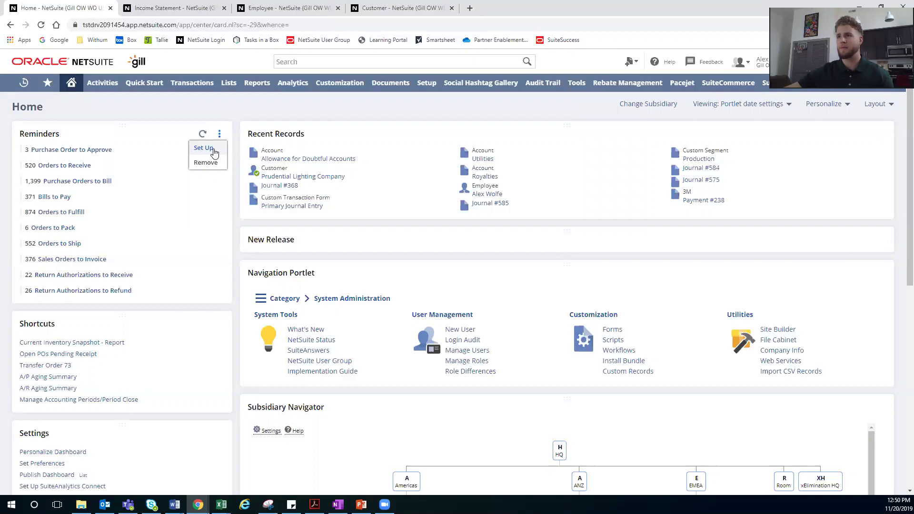
{"action": "left_click", "coordinate": [214, 151]}
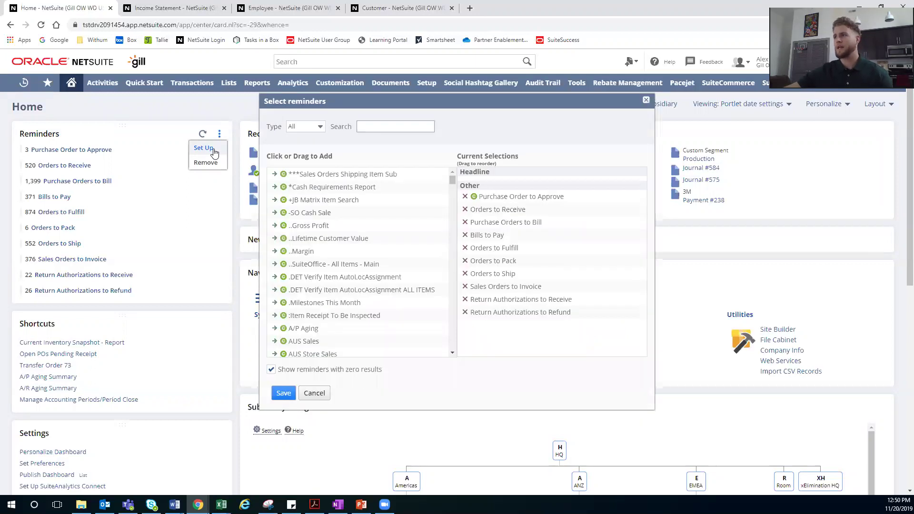
{"action": "scroll", "coordinate": [355, 245], "scroll_direction": "down", "scroll_amount": 5}
{"action": "scroll", "coordinate": [357, 247], "scroll_direction": "down", "scroll_amount": 15}
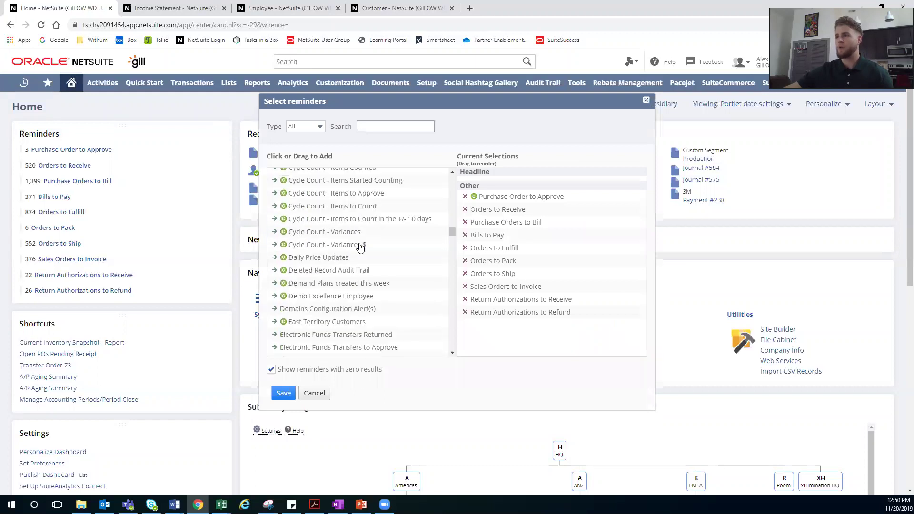
{"action": "scroll", "coordinate": [364, 252], "scroll_direction": "down", "scroll_amount": 5}
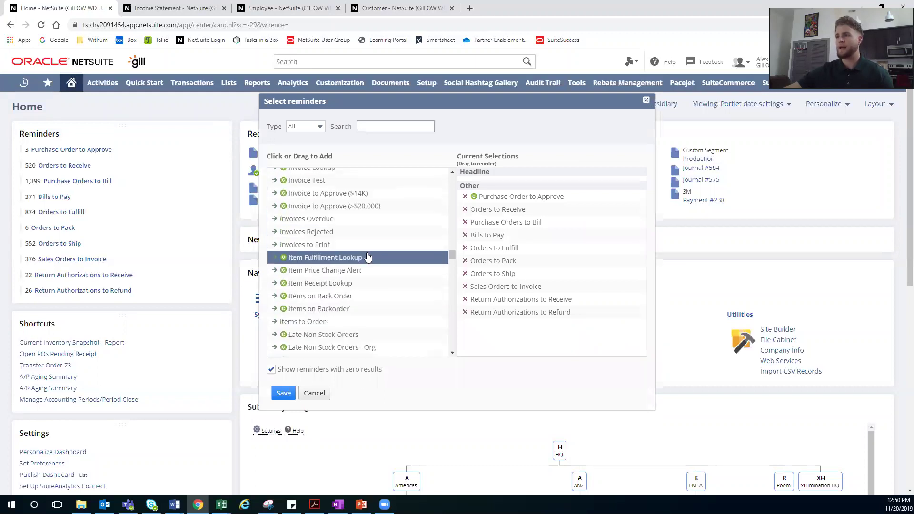
{"action": "left_click", "coordinate": [316, 322]}
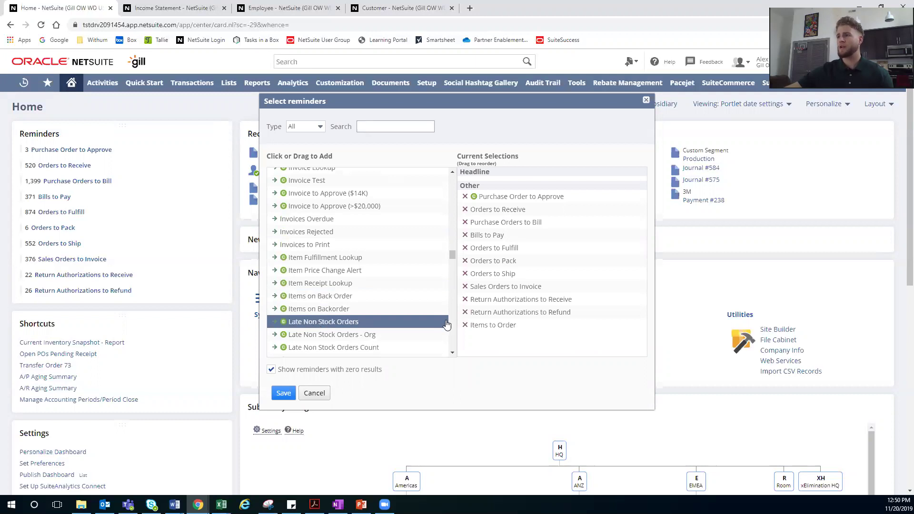
{"action": "left_click_drag", "start_coordinate": [496, 328], "coordinate": [505, 184]}
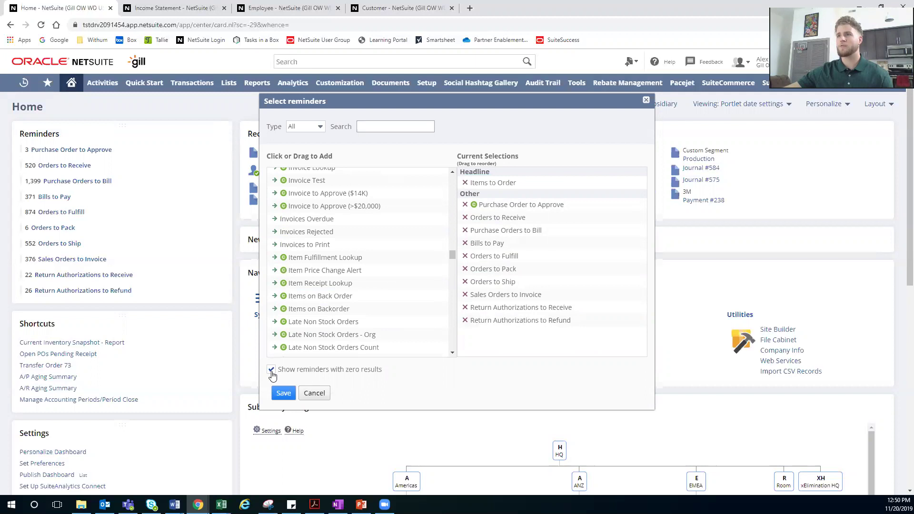
{"action": "left_click", "coordinate": [284, 393]}
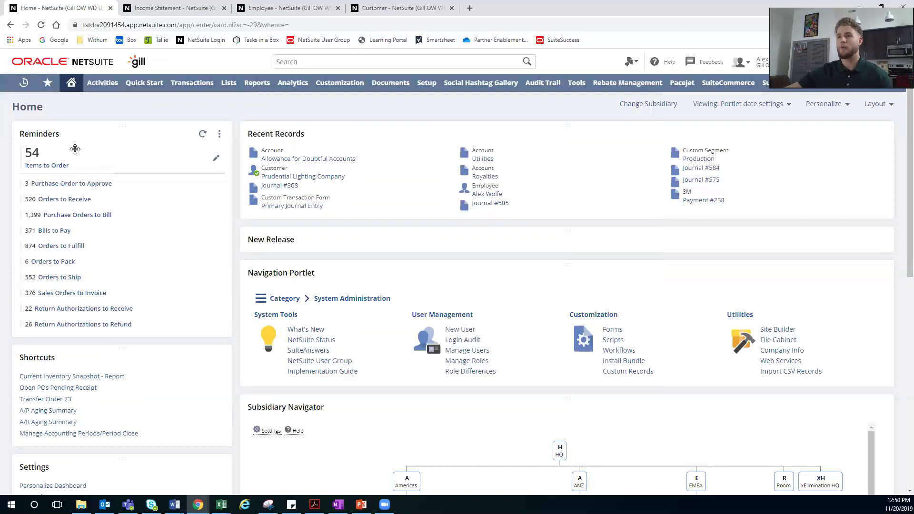
Step: Add a highlighting rule to the Items to Order reminder using red when greater than or equal to 50, and save it
{"action": "left_click", "coordinate": [216, 159]}
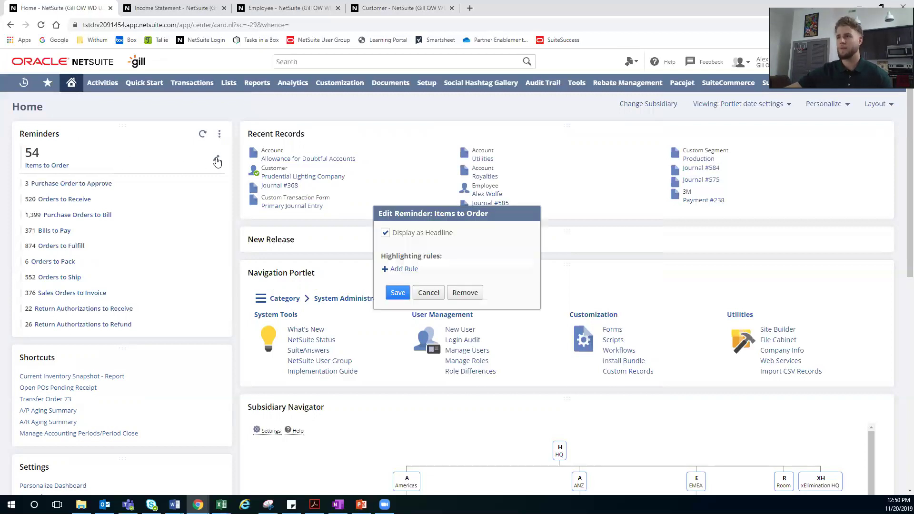
{"action": "left_click", "coordinate": [389, 269]}
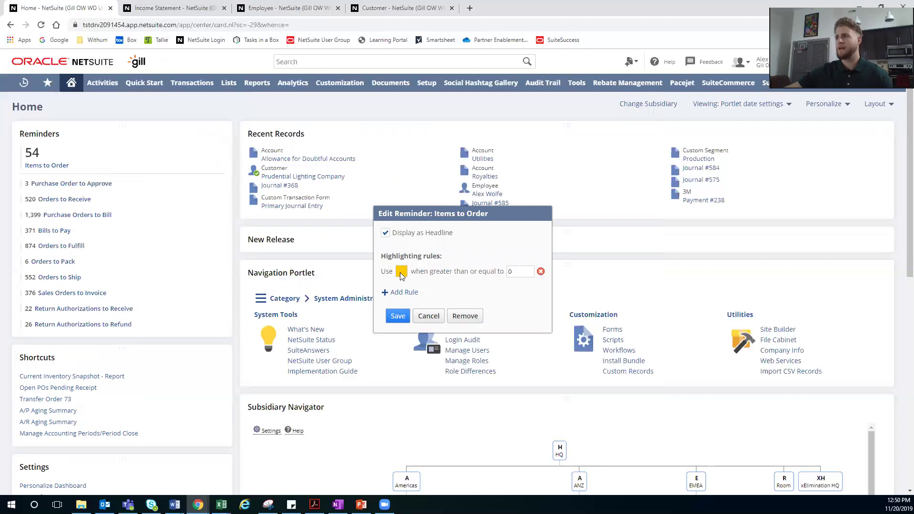
{"action": "left_click", "coordinate": [401, 273]}
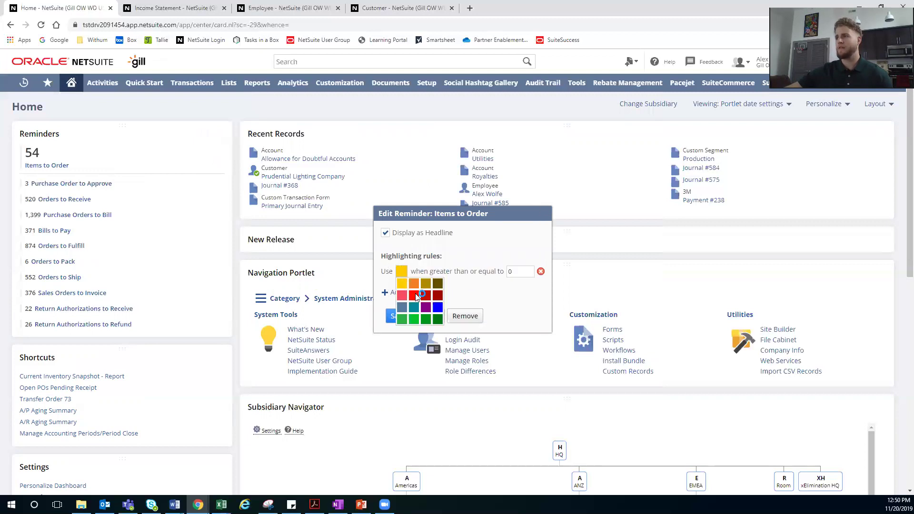
{"action": "left_click", "coordinate": [414, 296]}
{"action": "double_click", "coordinate": [510, 272]}
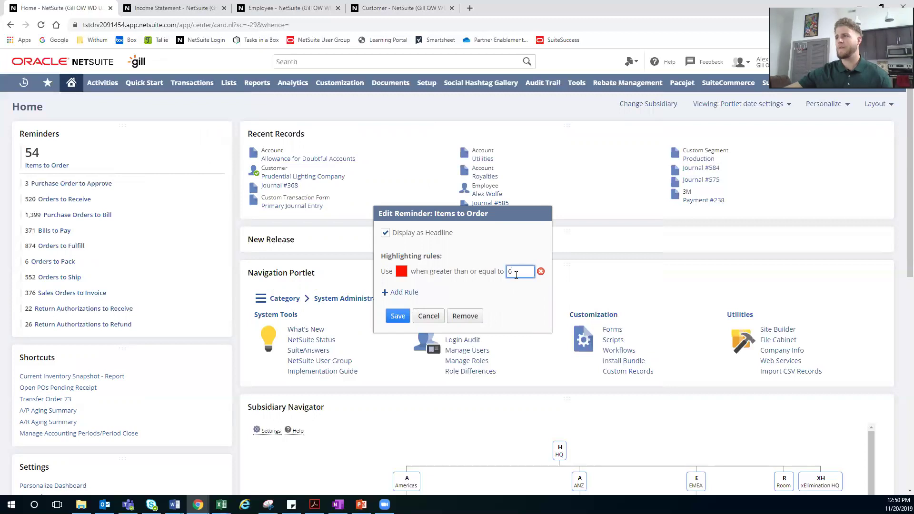
{"action": "type", "text": "50"}
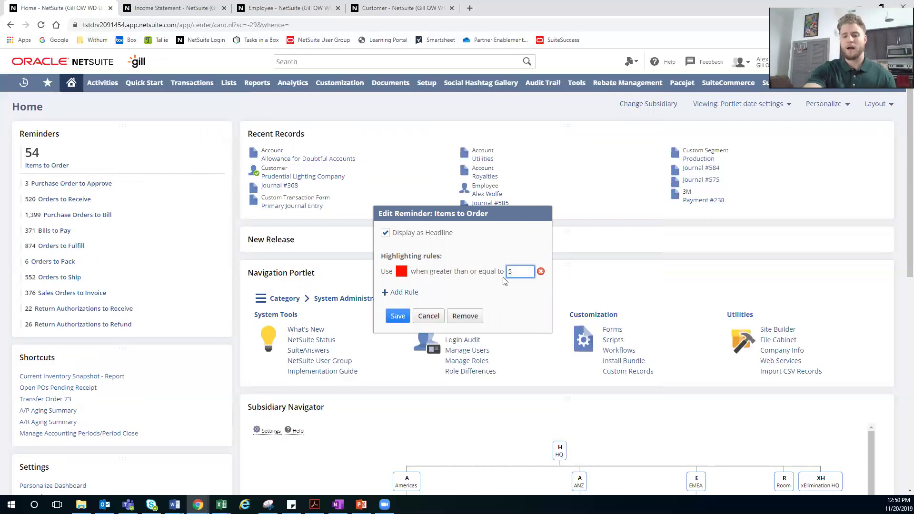
{"action": "left_click", "coordinate": [398, 316]}
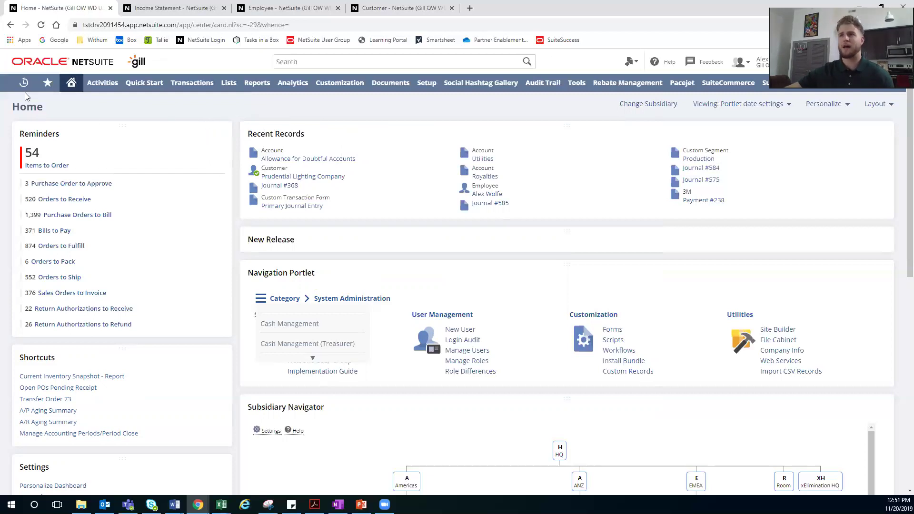
Step: Look through the list of recently viewed records and their edit options
{"action": "mouse_move", "coordinate": [24, 85]}
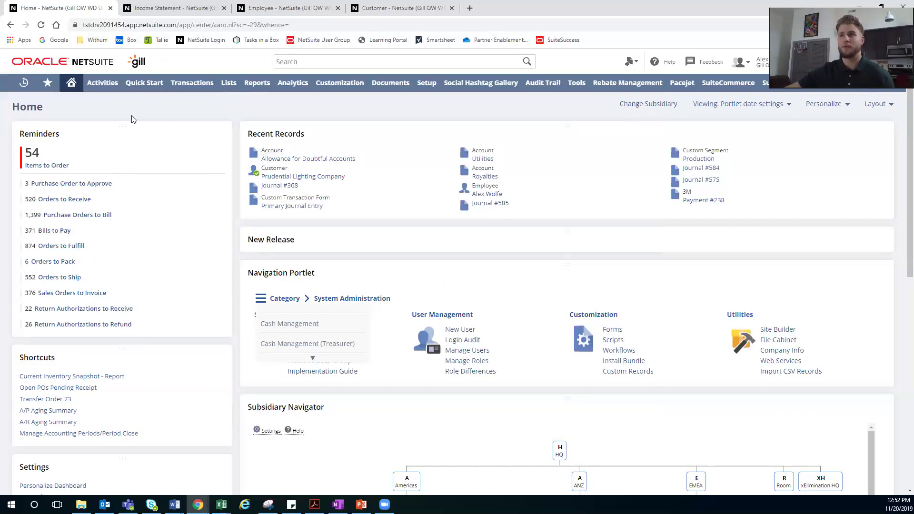
{"action": "mouse_move", "coordinate": [24, 86]}
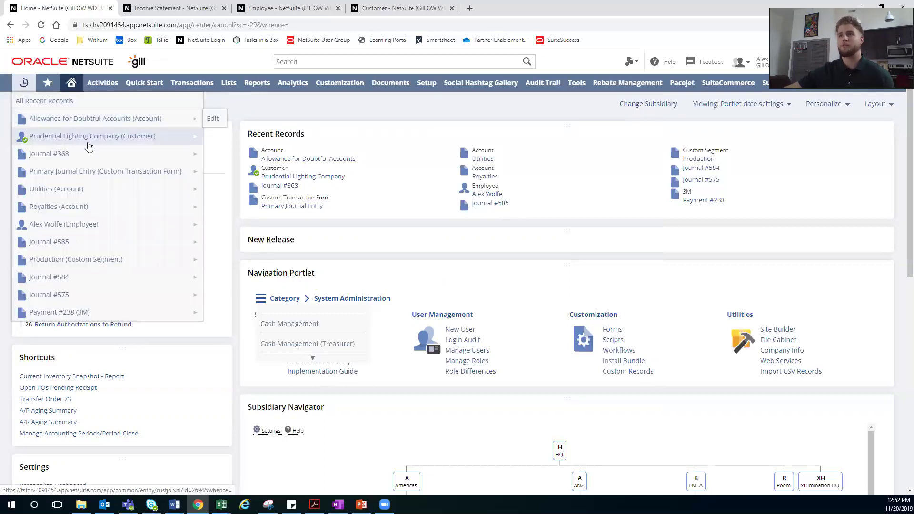
{"action": "mouse_move", "coordinate": [98, 154]}
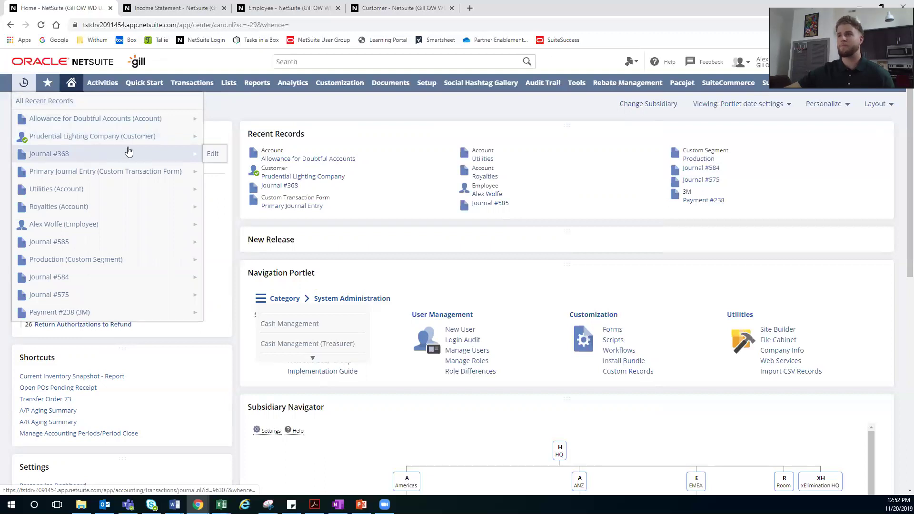
{"action": "mouse_move", "coordinate": [117, 225]}
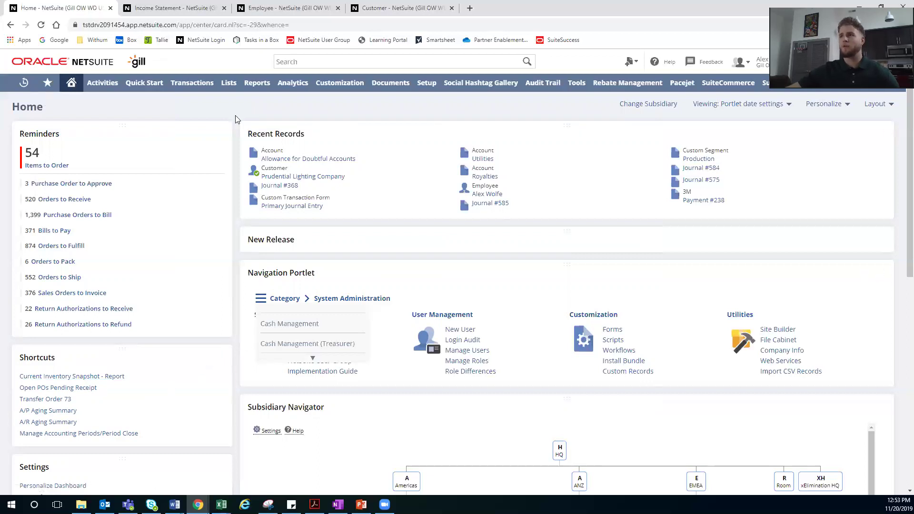
Step: Copy the web address of the Income Statement report and return to the home dashboard
{"action": "mouse_move", "coordinate": [257, 83]}
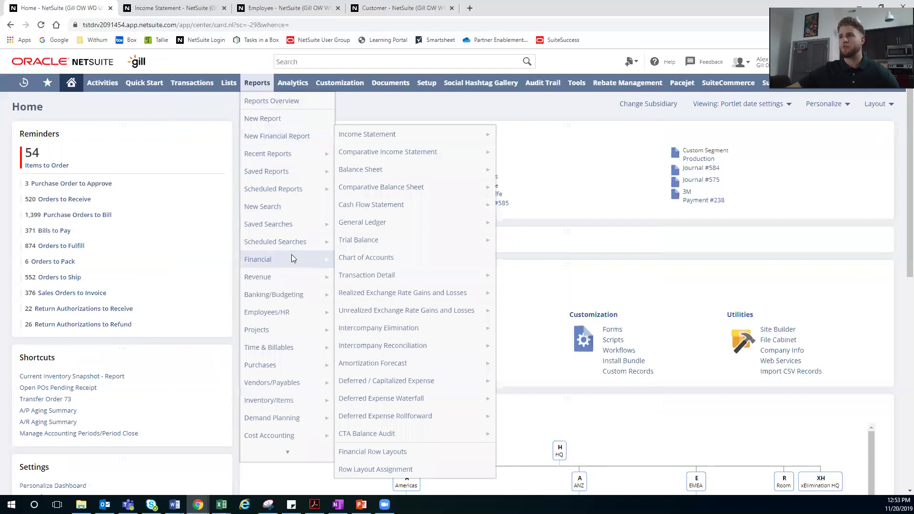
{"action": "left_click", "coordinate": [181, 7]}
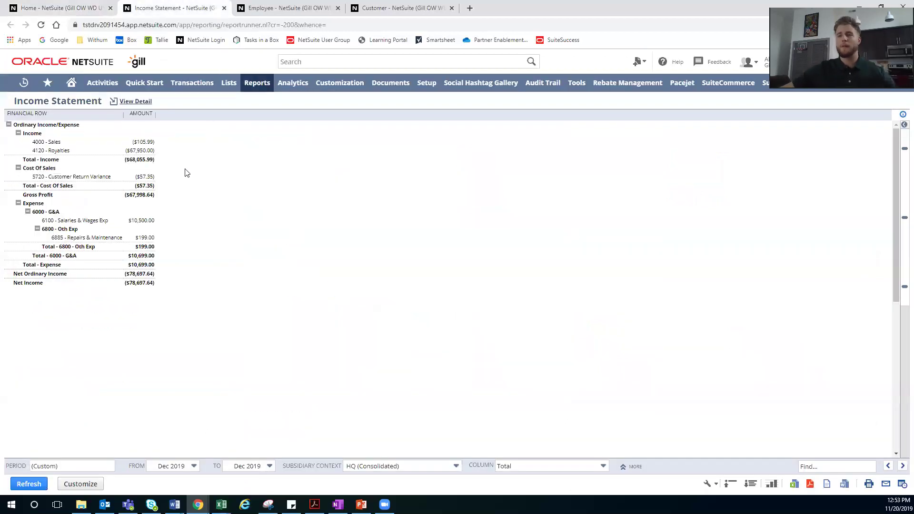
{"action": "left_click", "coordinate": [208, 25]}
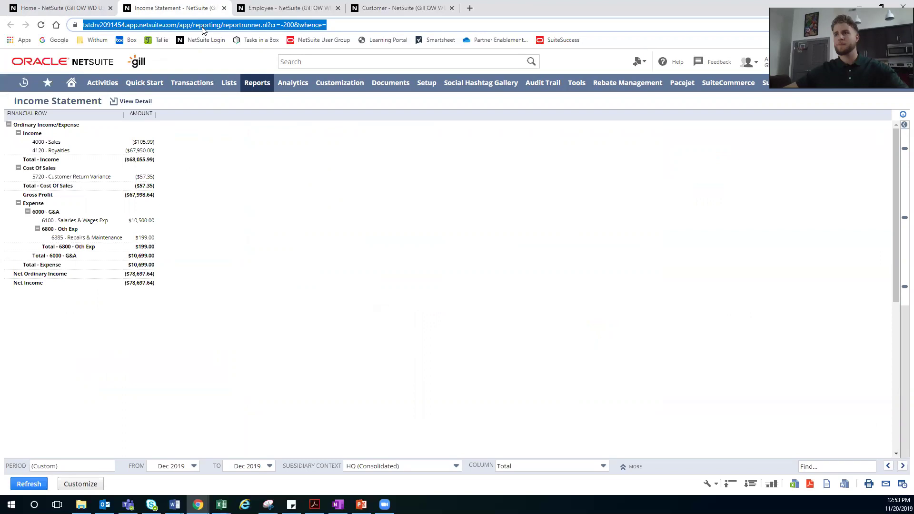
{"action": "left_click", "coordinate": [74, 10]}
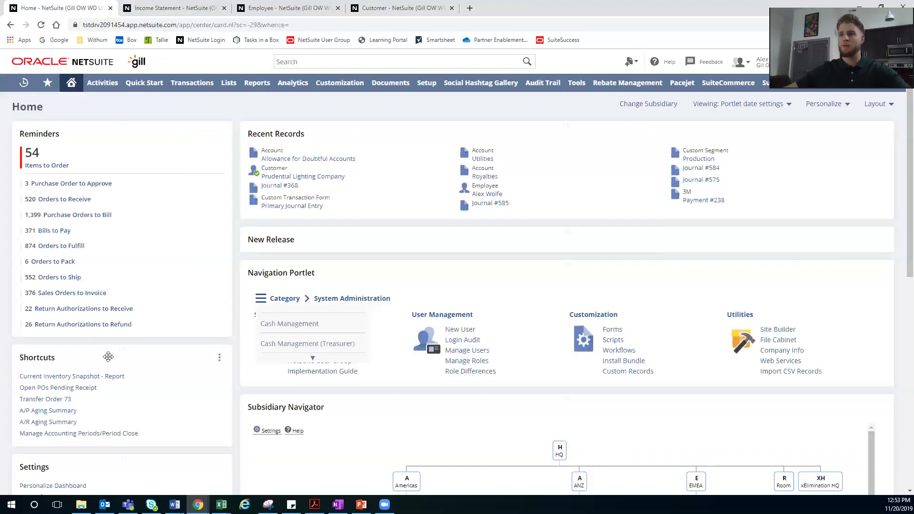
Step: Create a dashboard shortcut named Income Statement with the copied report URL, set it to open in a new window, and save it
{"action": "left_click", "coordinate": [219, 358]}
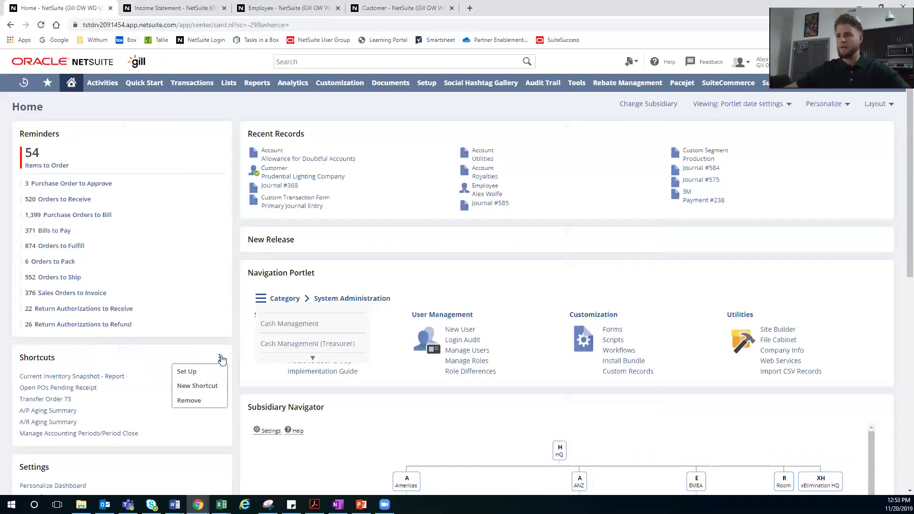
{"action": "left_click", "coordinate": [211, 386]}
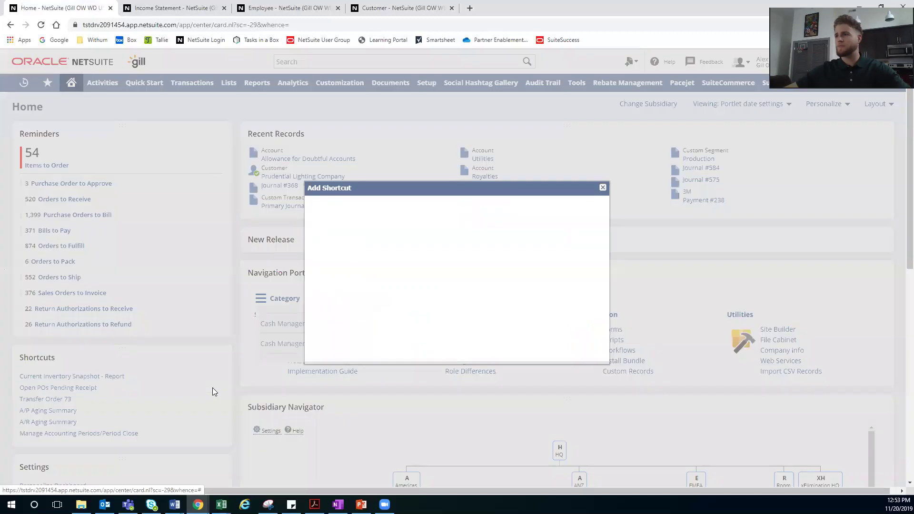
{"action": "left_click", "coordinate": [374, 244]}
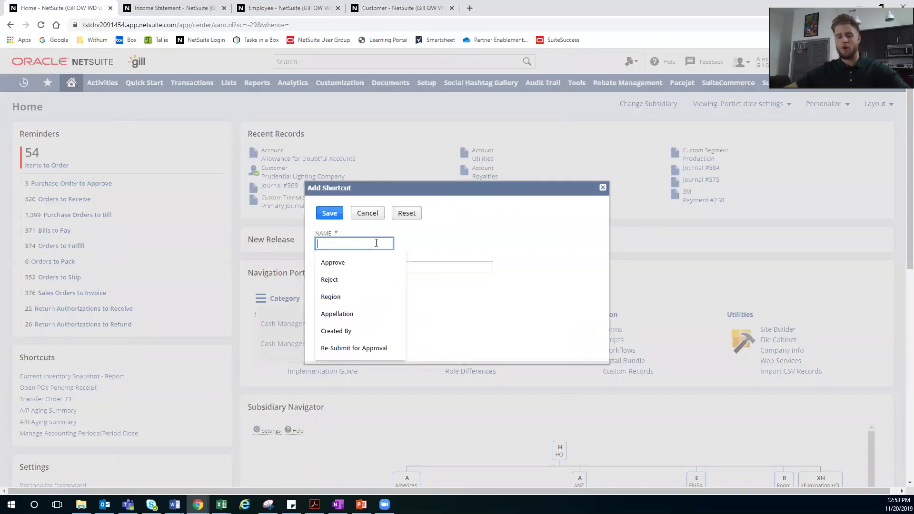
{"action": "left_click", "coordinate": [342, 261]}
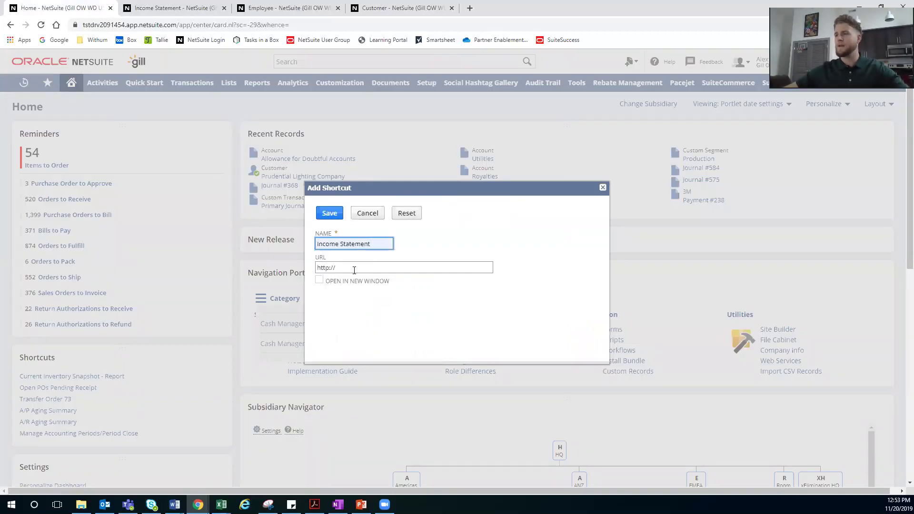
{"action": "left_click", "coordinate": [353, 269]}
{"action": "key", "text": "ctrl+a"}
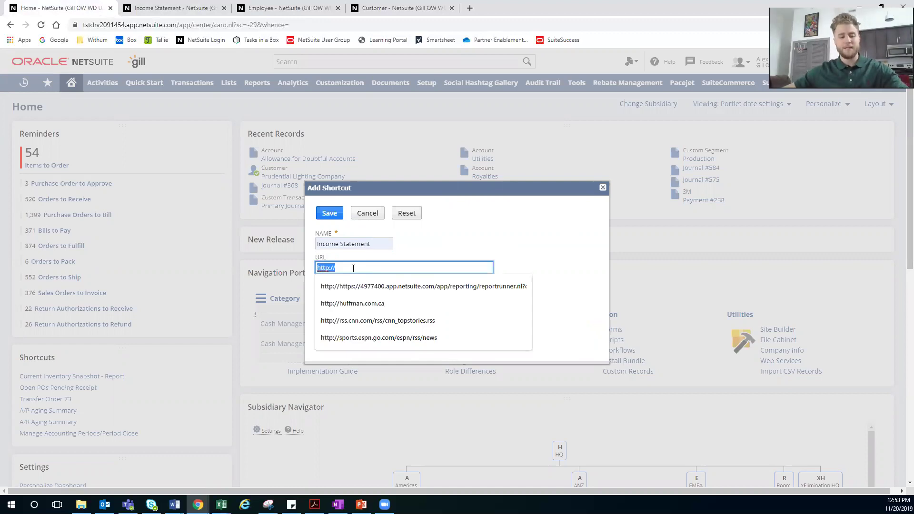
{"action": "left_click", "coordinate": [335, 286]}
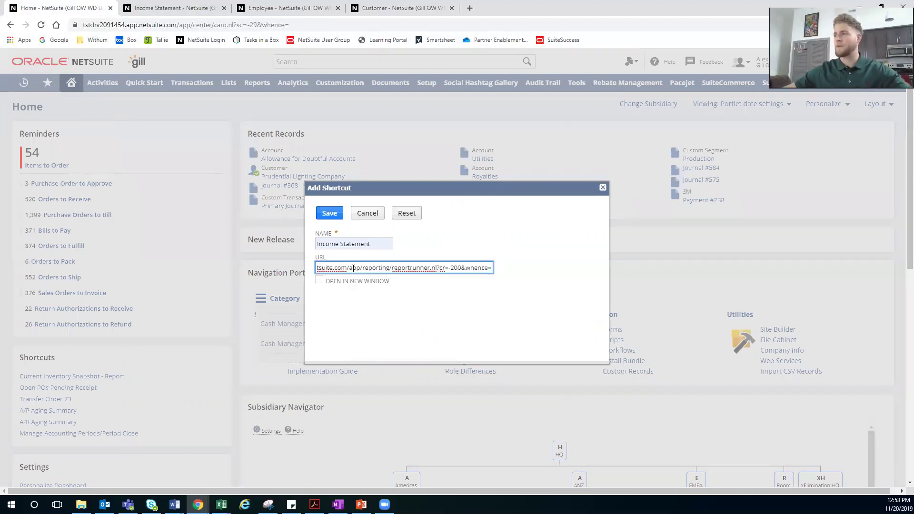
{"action": "left_click", "coordinate": [320, 281]}
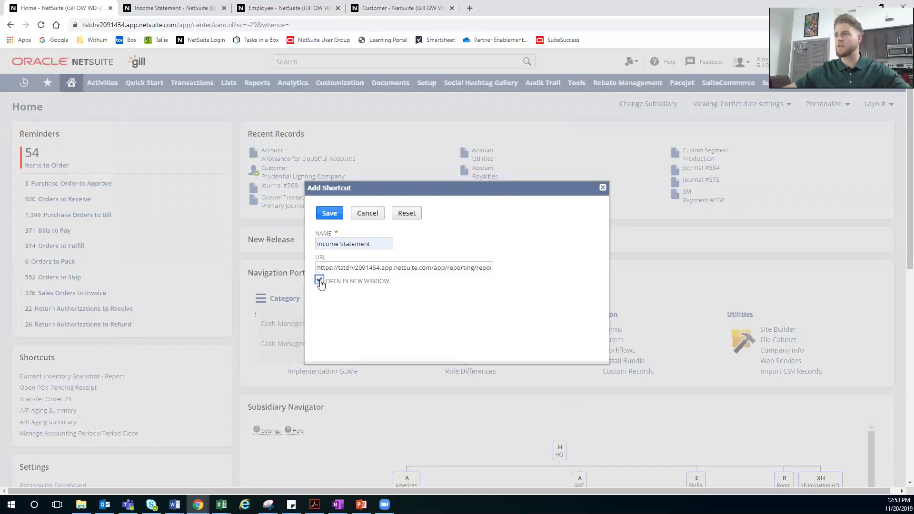
{"action": "left_click", "coordinate": [332, 215]}
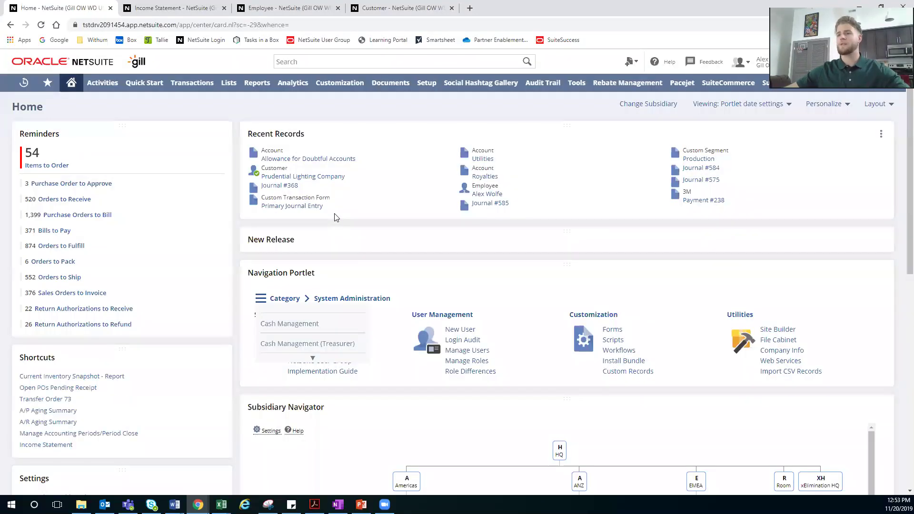
Step: Open the report from the Income Statement shortcut to test it, and close its browser tab
{"action": "left_click", "coordinate": [51, 448]}
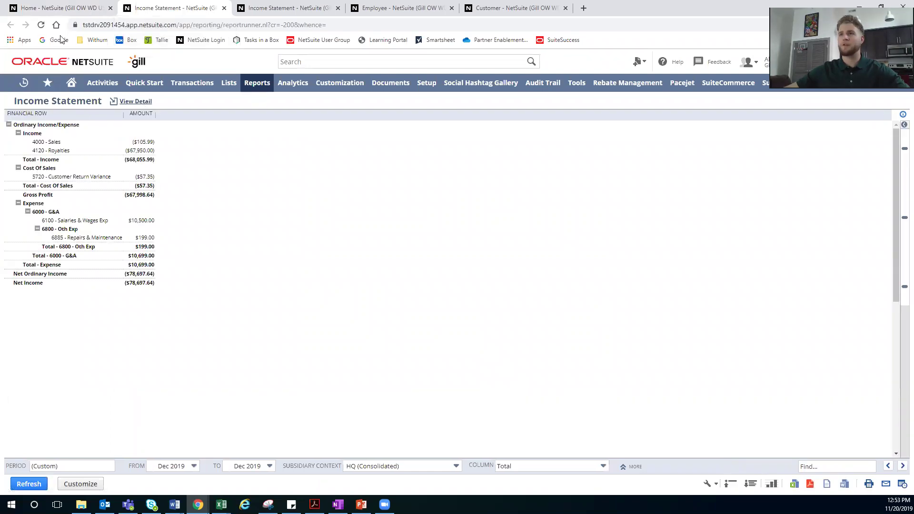
{"action": "mouse_move", "coordinate": [50, 85]}
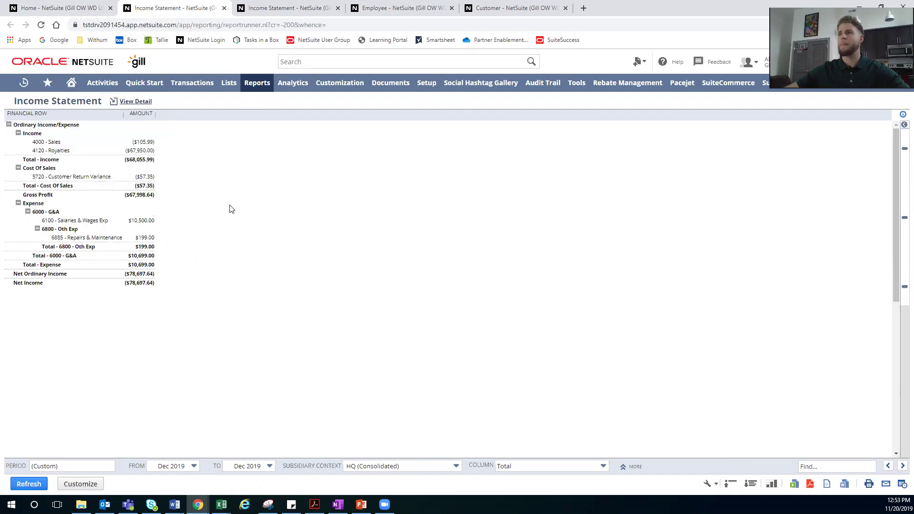
{"action": "left_click", "coordinate": [224, 8]}
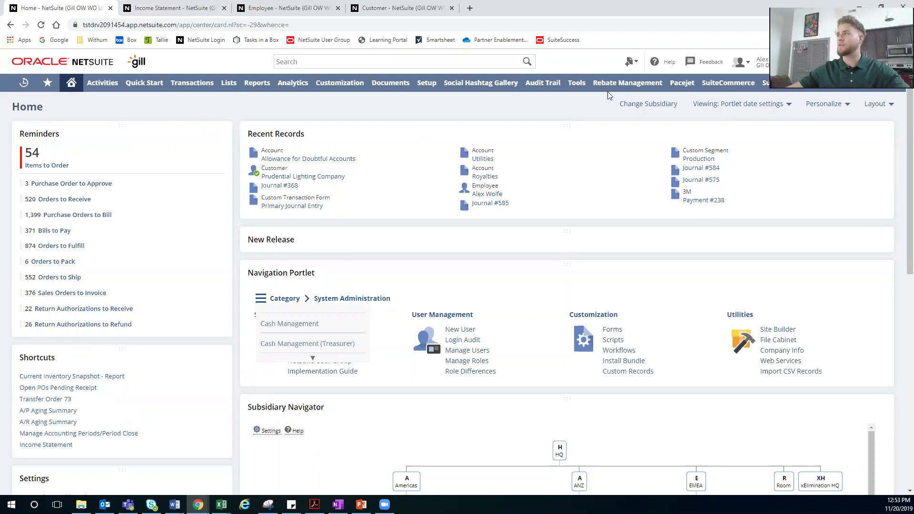
Step: Personalize the New Bar to include the Customer and Sales Order links, and save the setup
{"action": "mouse_move", "coordinate": [632, 64]}
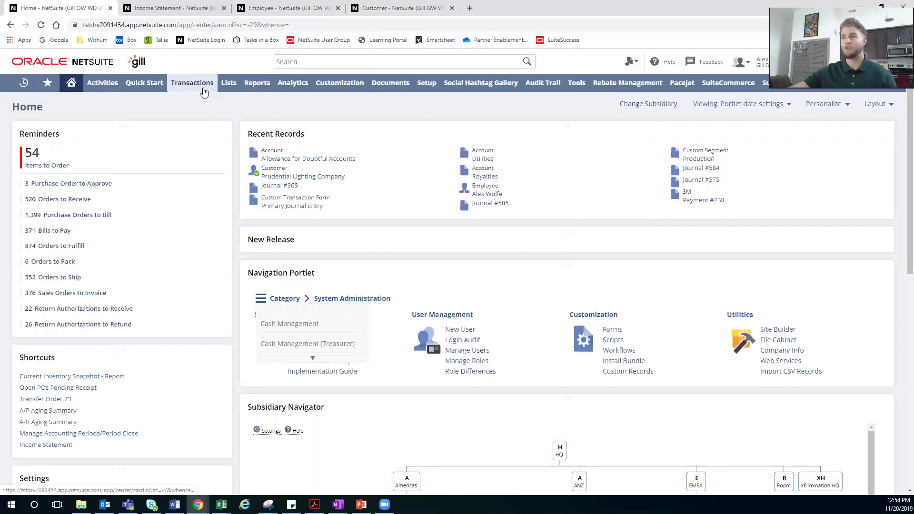
{"action": "mouse_move", "coordinate": [203, 91]}
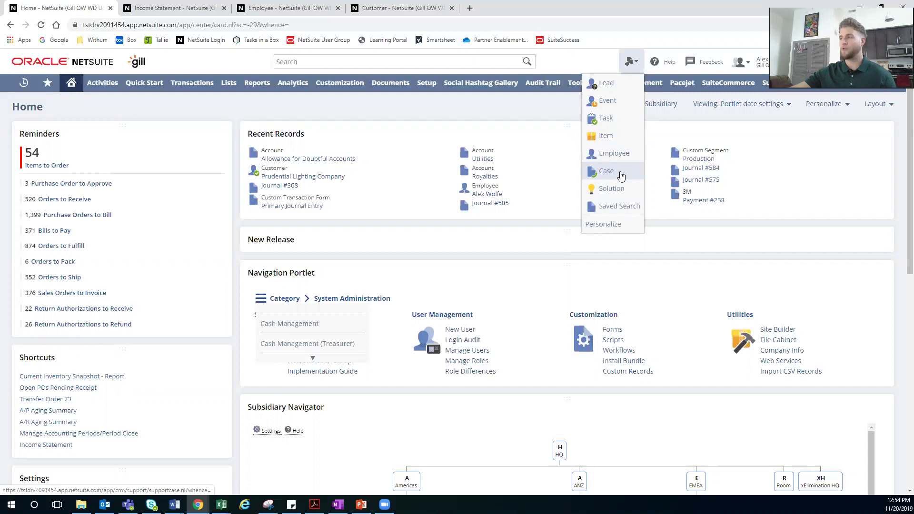
{"action": "left_click", "coordinate": [609, 225]}
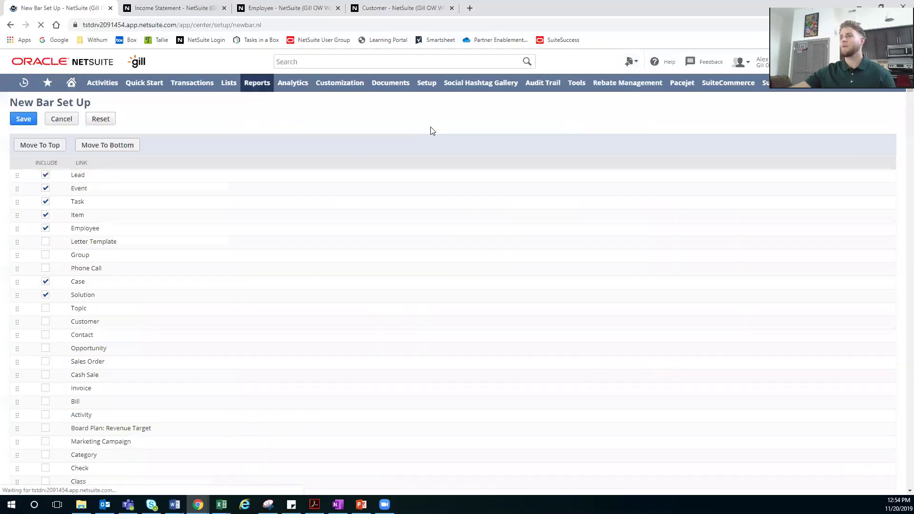
{"action": "left_click", "coordinate": [46, 322]}
{"action": "left_click", "coordinate": [46, 362]}
{"action": "left_click", "coordinate": [24, 119]}
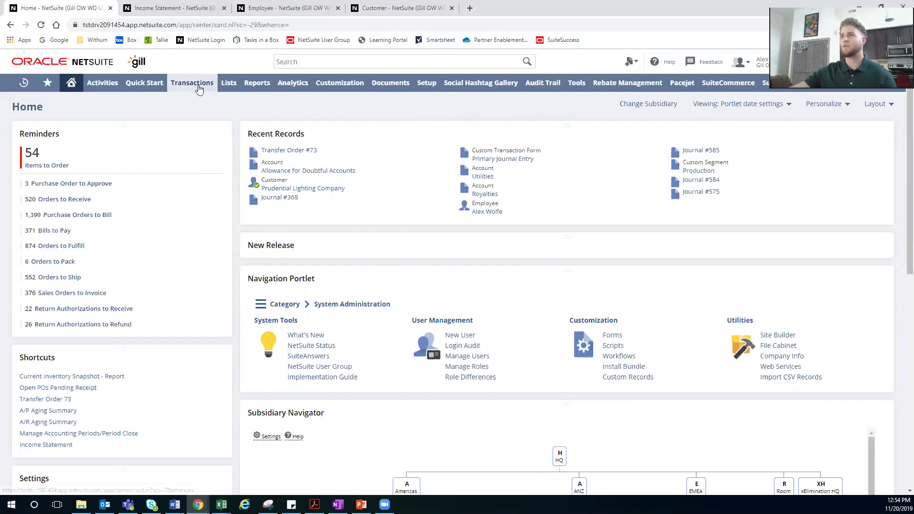
Step: Look through the sales transaction options for entering sales orders, and start a new sales order through the New Bar's link
{"action": "mouse_move", "coordinate": [203, 168]}
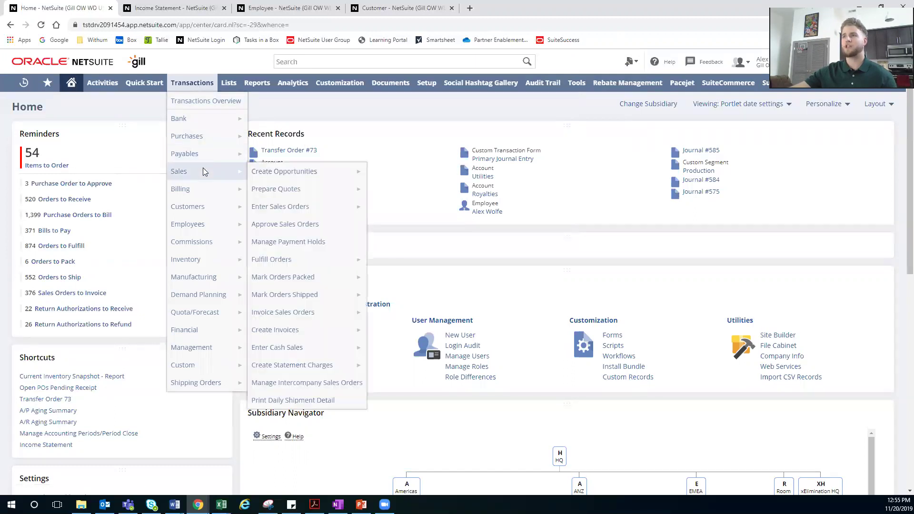
{"action": "mouse_move", "coordinate": [305, 206]}
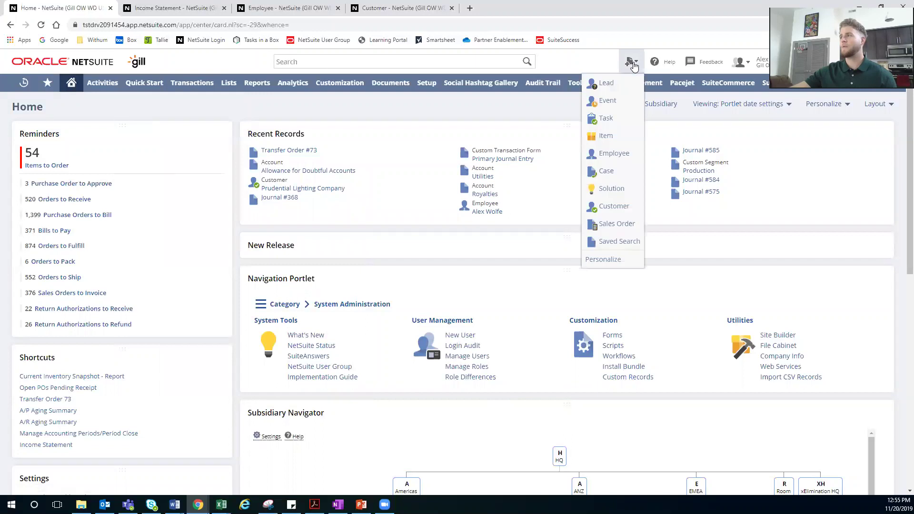
{"action": "left_click", "coordinate": [617, 224]}
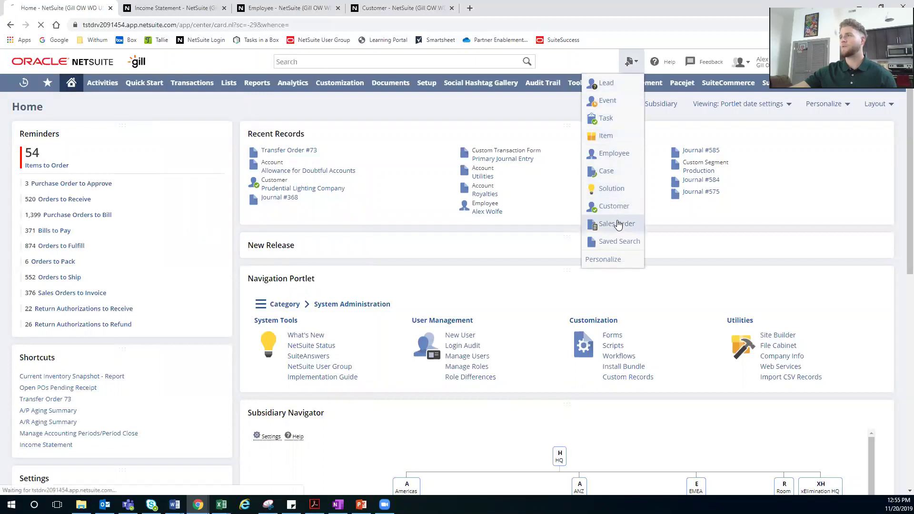
{"action": "mouse_move", "coordinate": [631, 62]}
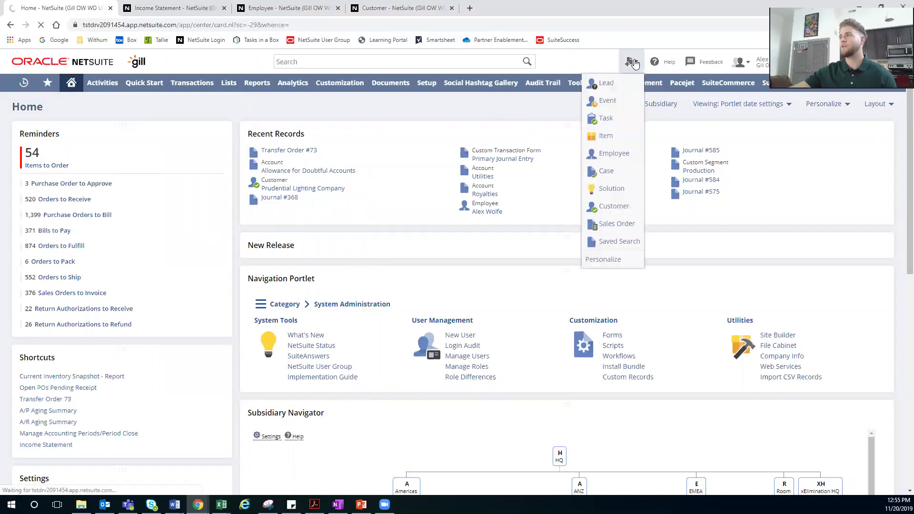